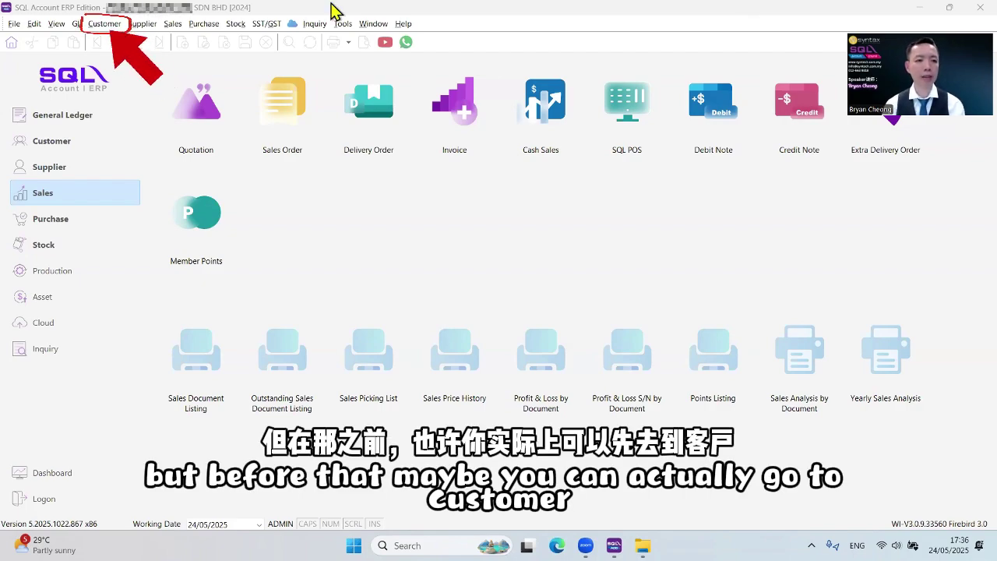
# Step: Filter the customer list by company name "genera" and open the GENERAL PUBLIC customer record
pyautogui.click(104, 23)
pyautogui.click(108, 38)
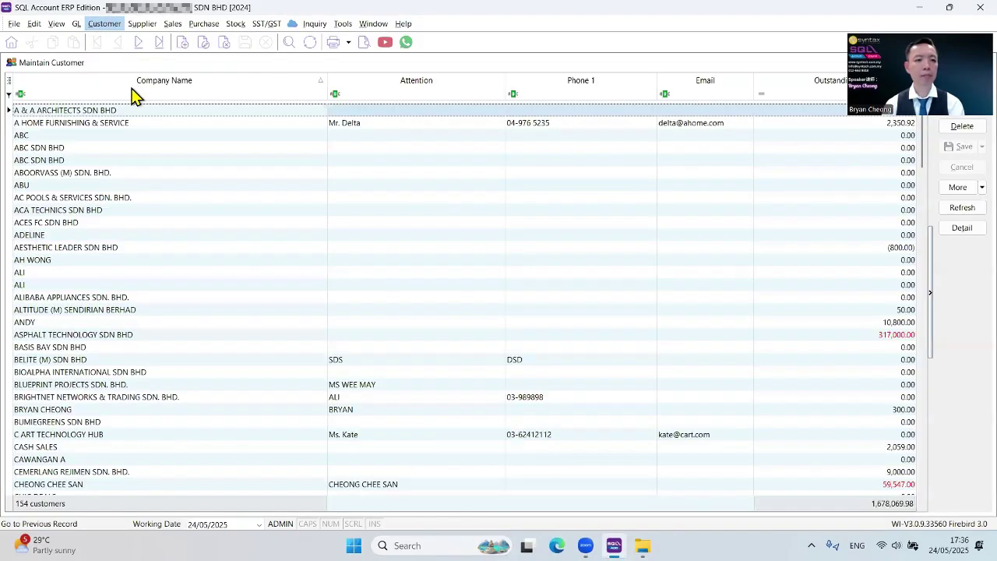
pyautogui.click(130, 91)
pyautogui.write('gen')
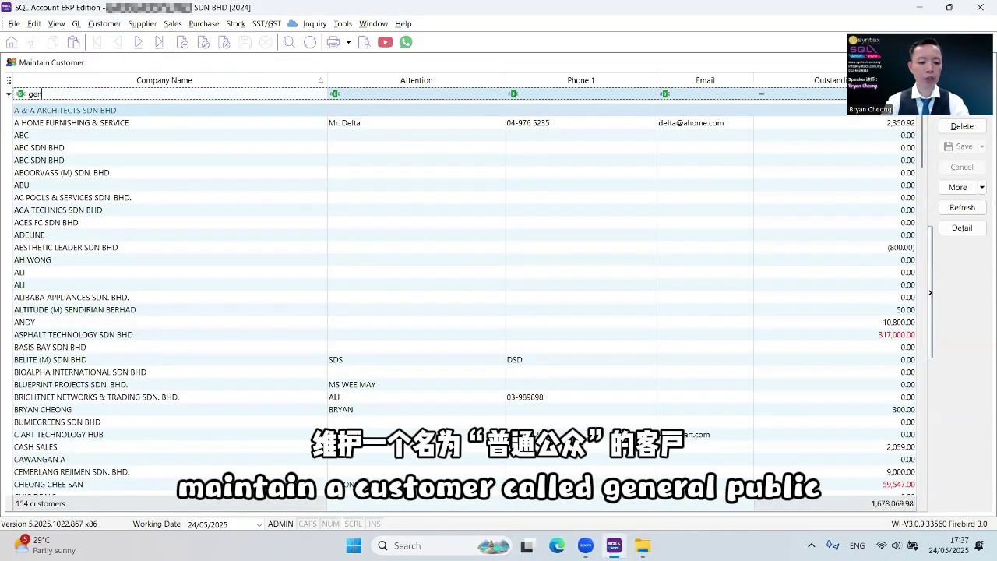
pyautogui.write('era')
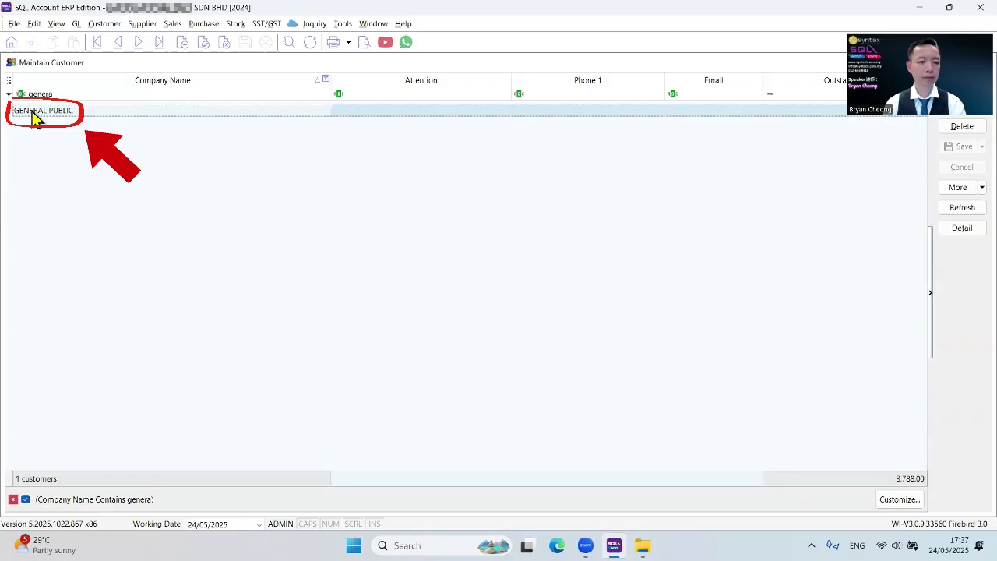
pyautogui.doubleClick(36, 117)
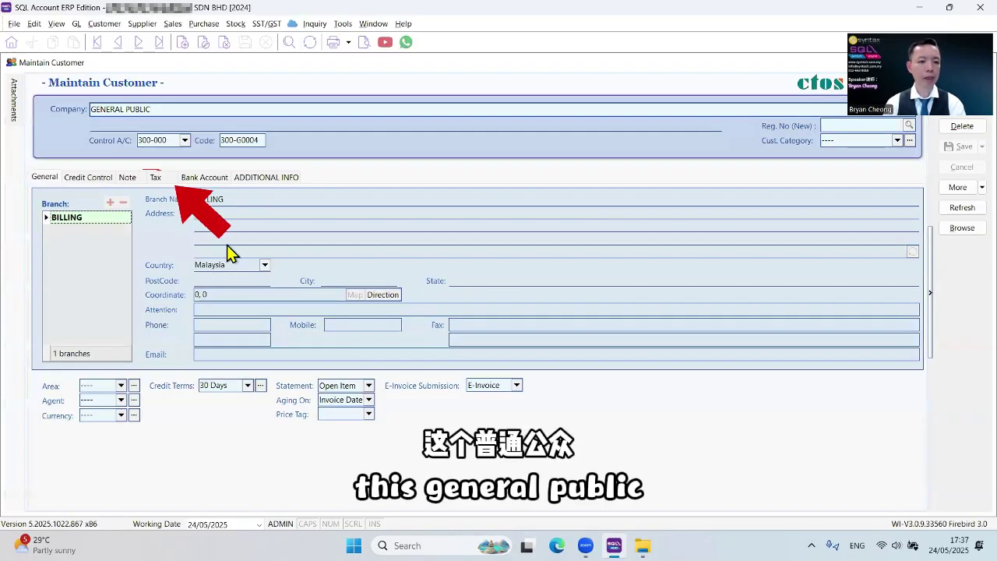
# Step: Set the GENERAL PUBLIC customer's TIN in its tax details to the predefined General Public option
pyautogui.click(156, 177)
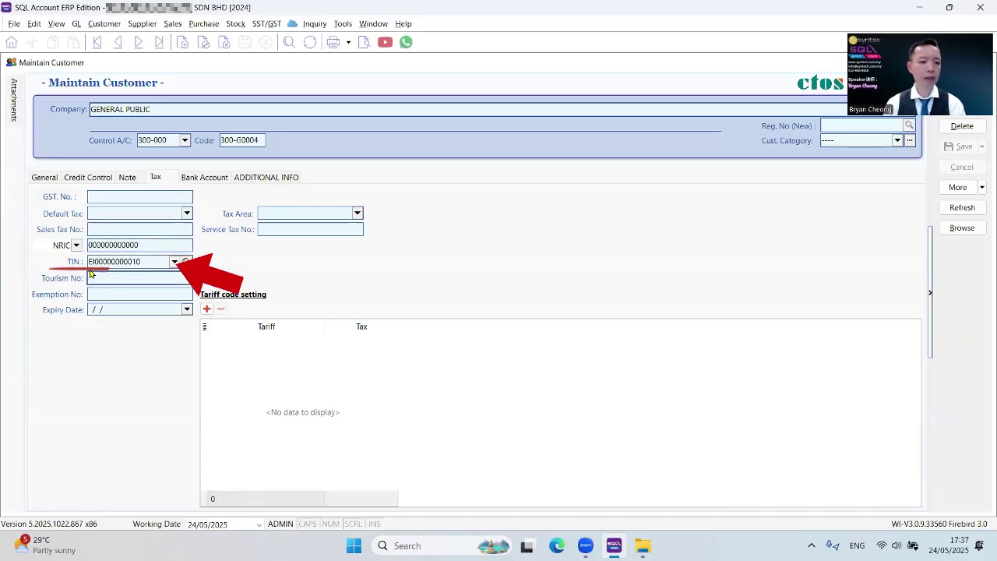
pyautogui.click(174, 261)
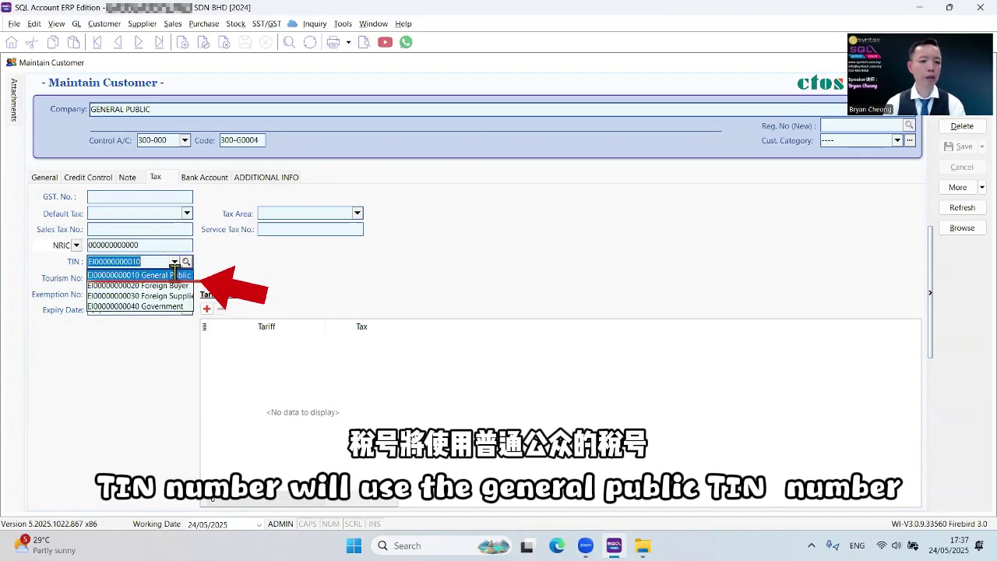
pyautogui.click(174, 274)
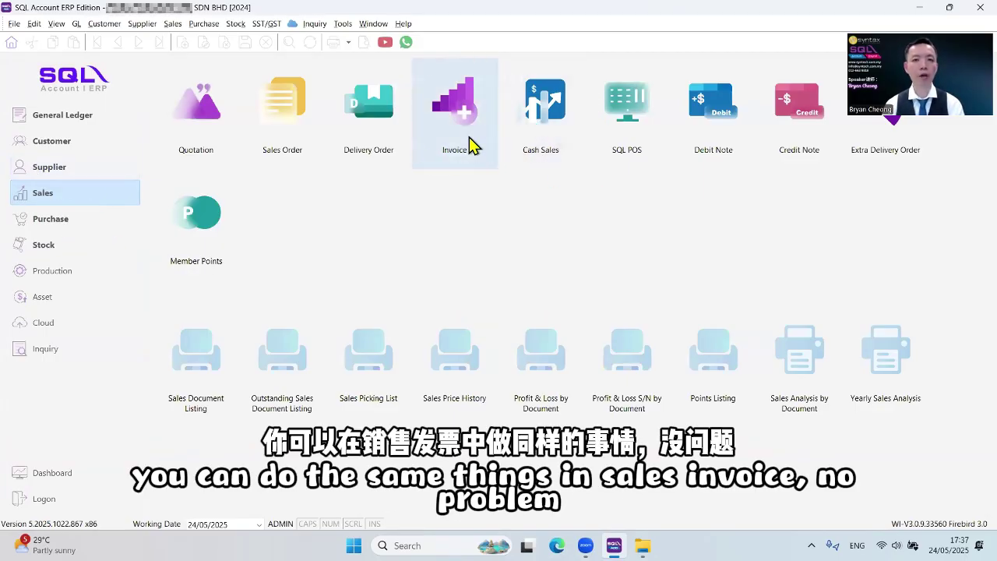
# Step: Create a new cash sales document for the GENERAL PUBLIC customer
pyautogui.click(529, 131)
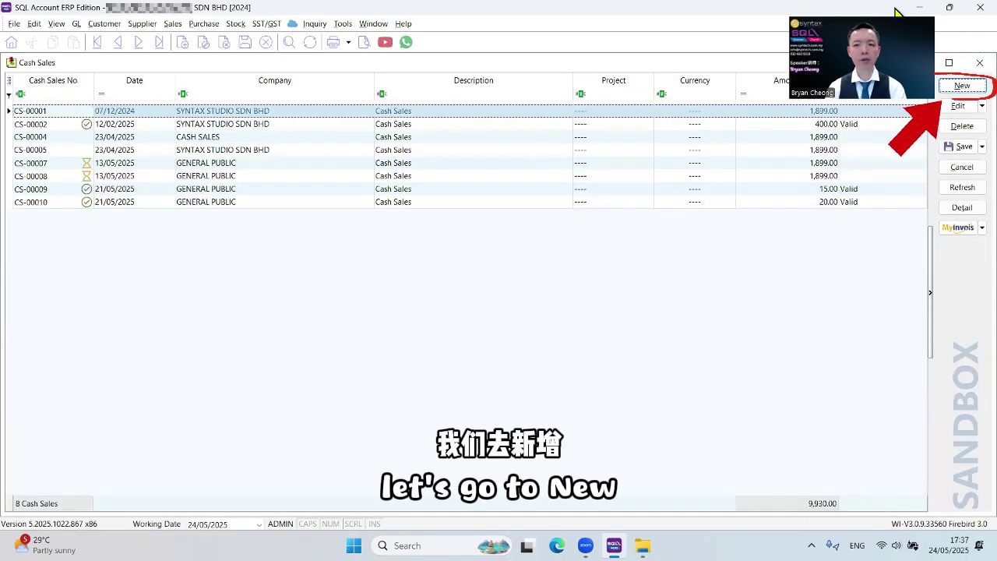
pyautogui.click(963, 87)
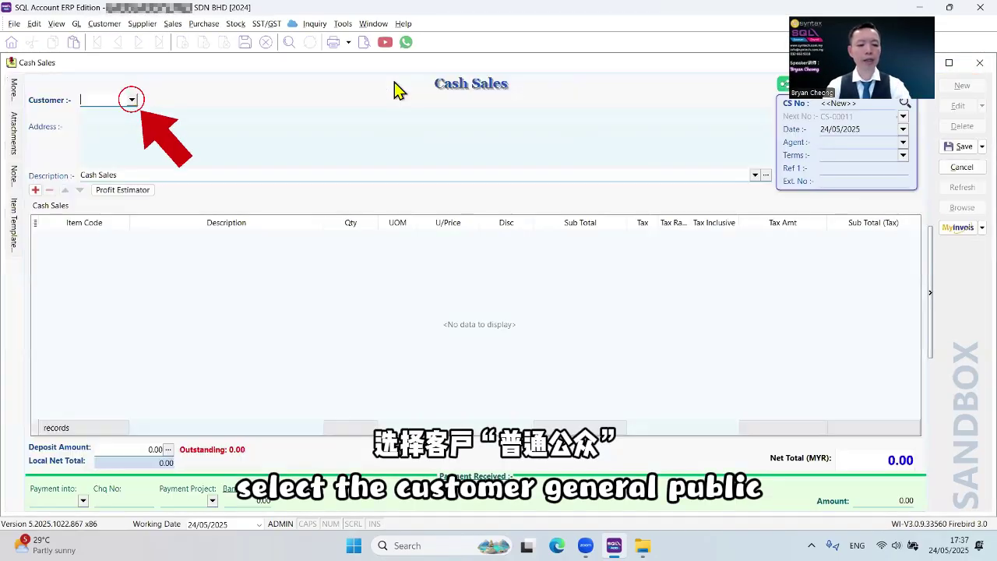
pyautogui.hotkey('alt', 'Down')
pyautogui.press('Return')
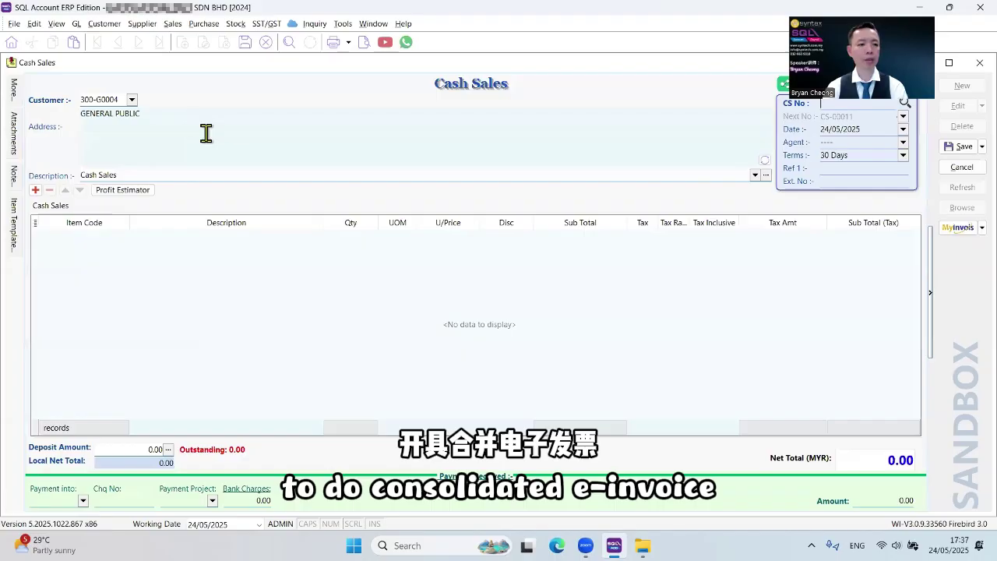
# Step: Add the item SQL ACCOUNTING BASIC to the cash sale, then save it and accept the payment
pyautogui.click(35, 189)
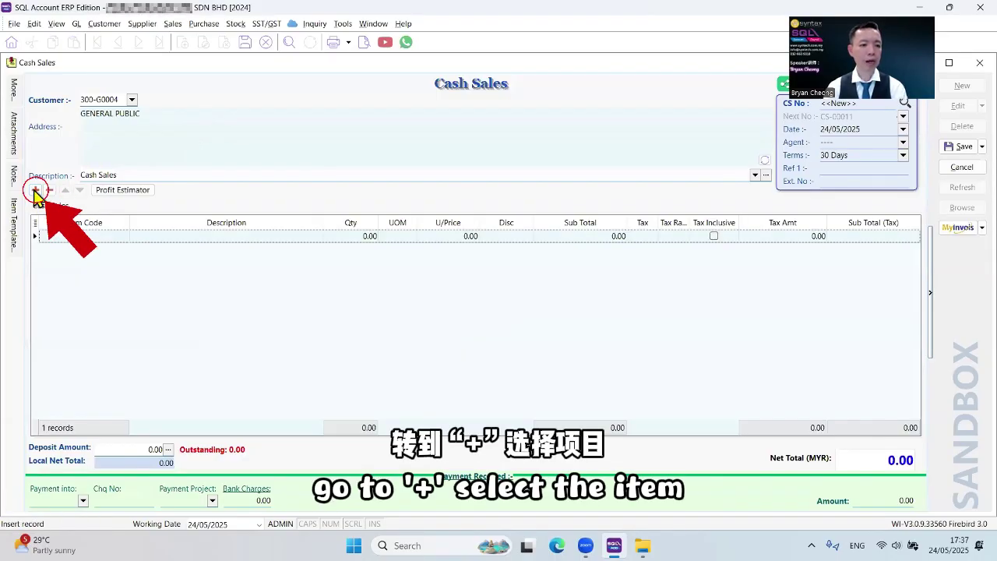
pyautogui.click(66, 236)
pyautogui.write('sql')
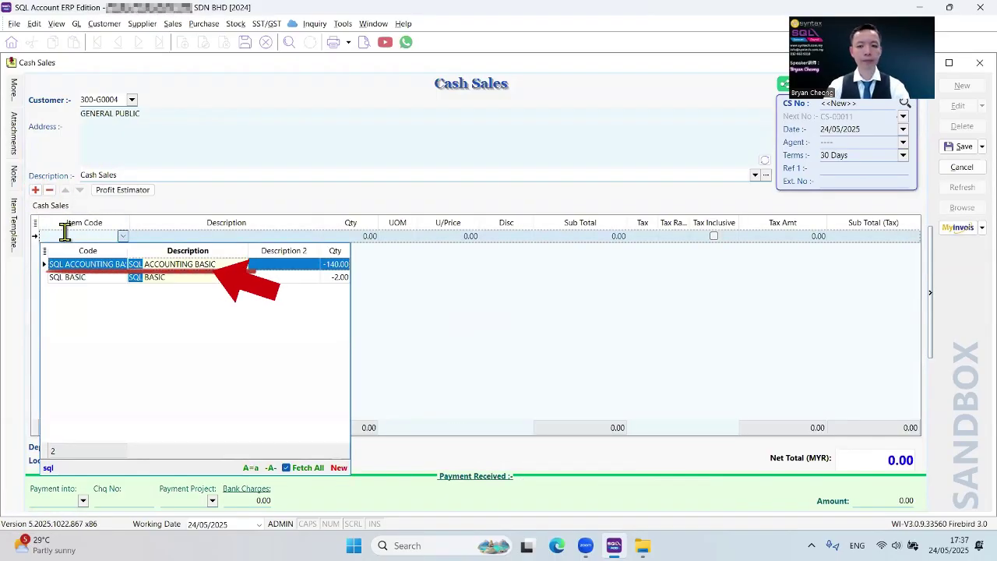
pyautogui.press('Return')
pyautogui.click(960, 147)
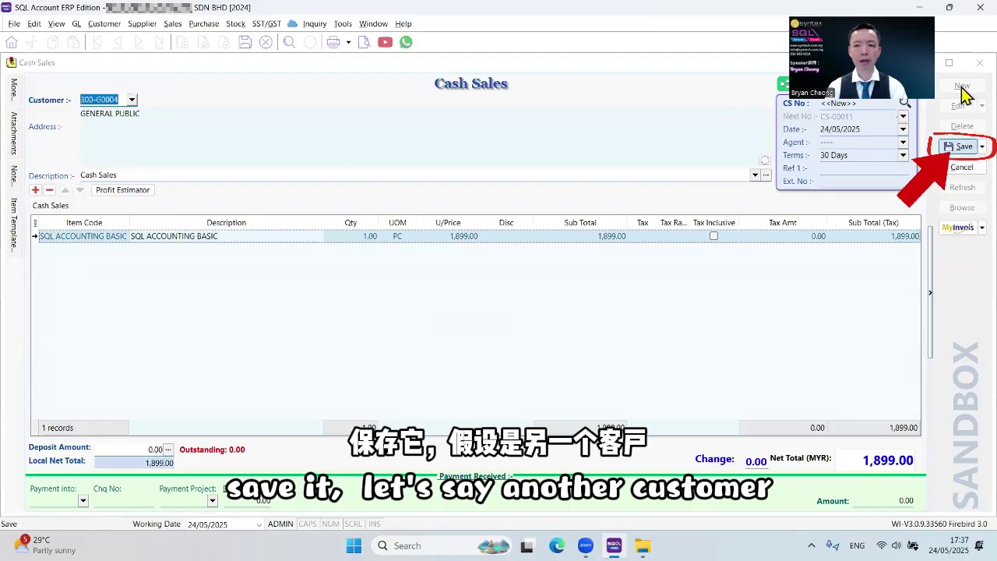
pyautogui.click(570, 348)
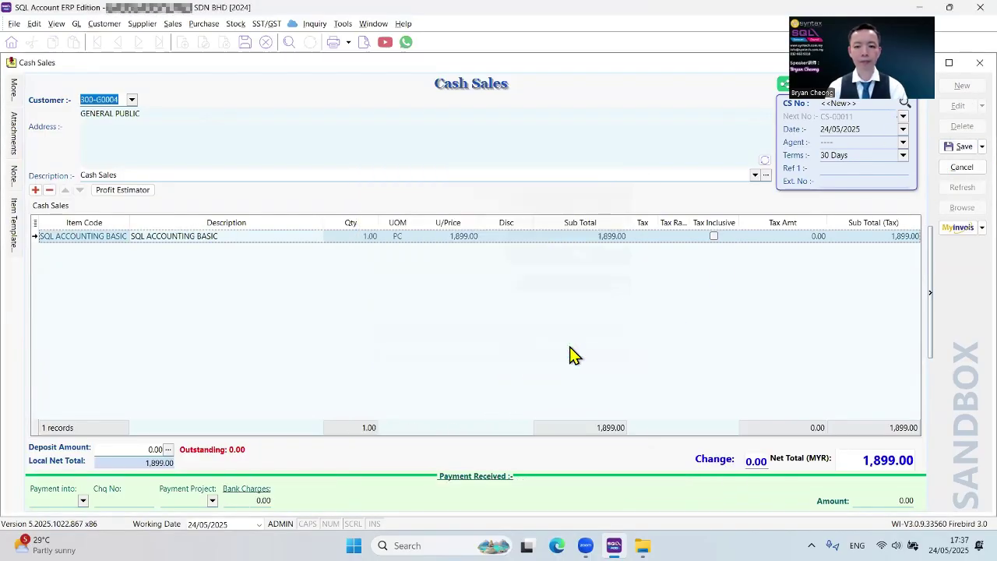
# Step: Create another cash sale for GENERAL PUBLIC with the item SQL ACCOUNTING BASIC
pyautogui.click(963, 88)
pyautogui.press('Return')
pyautogui.click(83, 236)
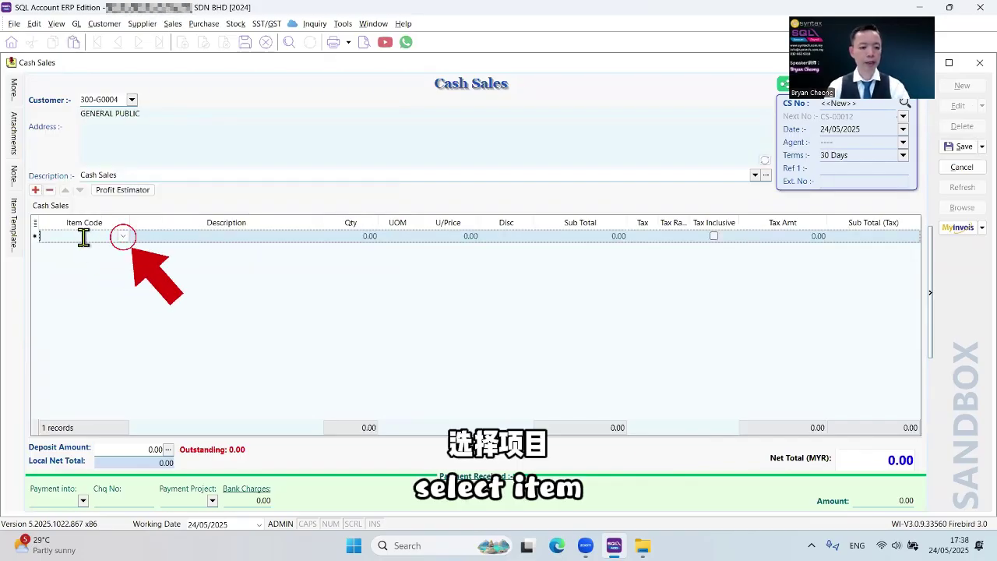
pyautogui.click(83, 236)
pyautogui.press('Return')
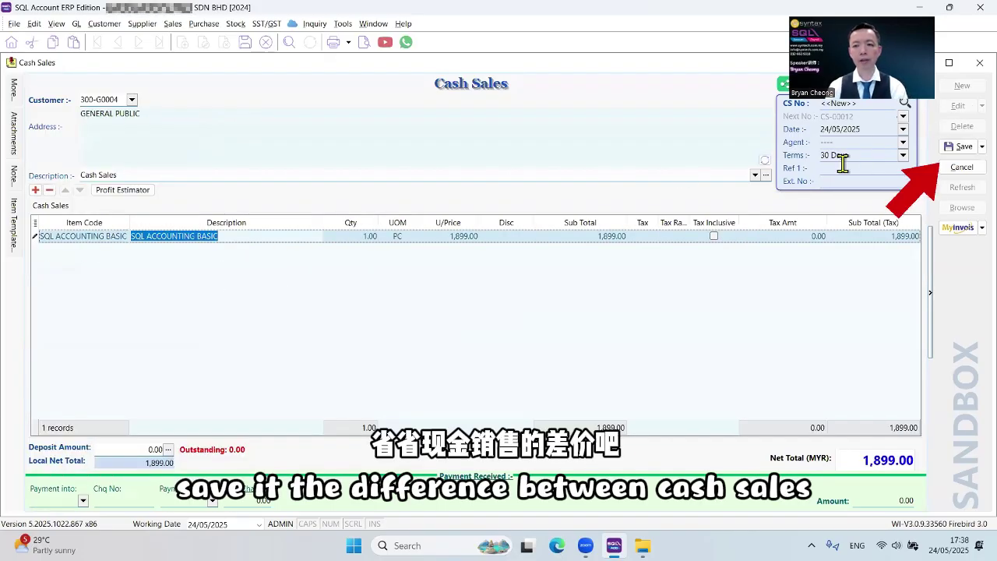
# Step: Save the second cash sale with CASH IN HAND (320-000) as the payment method
pyautogui.click(964, 146)
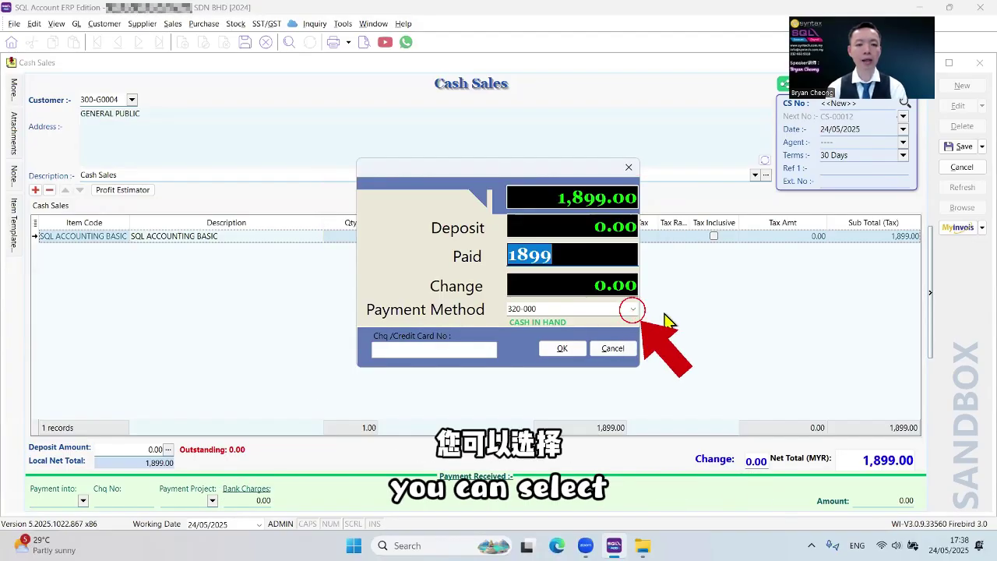
pyautogui.click(632, 309)
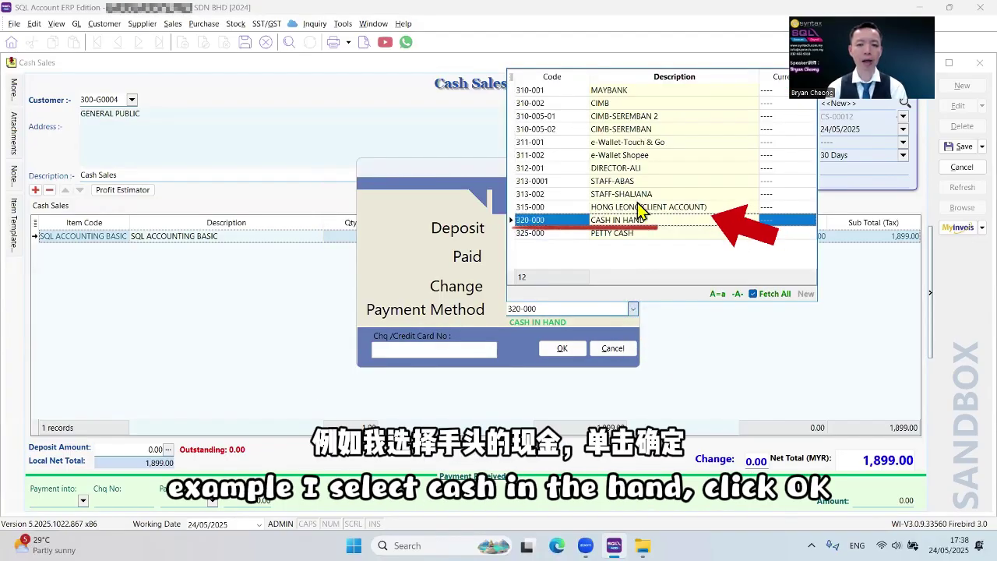
pyautogui.click(635, 220)
pyautogui.click(558, 350)
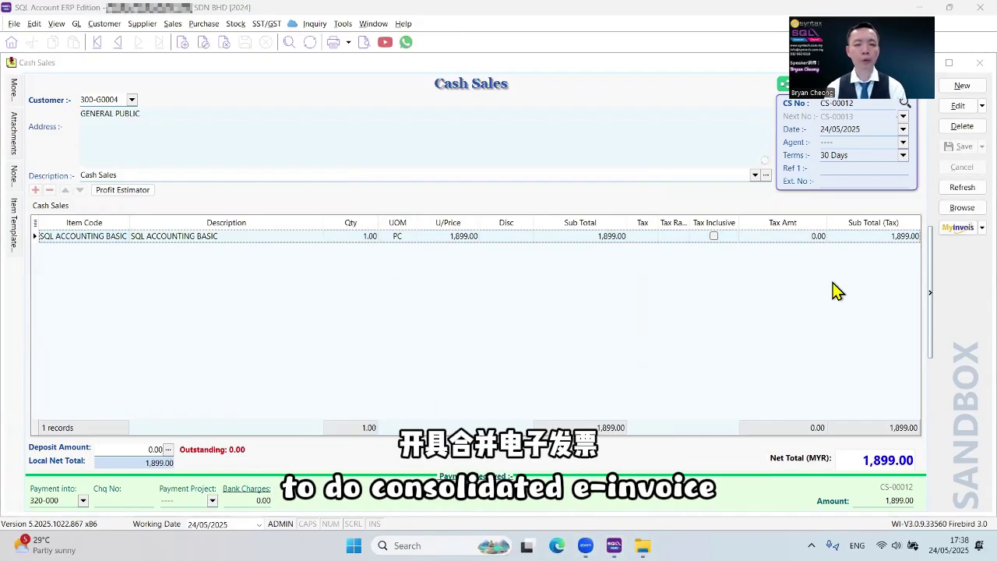
# Step: Return to the cash sales list and open the sandbox e-invoice consolidation
pyautogui.click(963, 209)
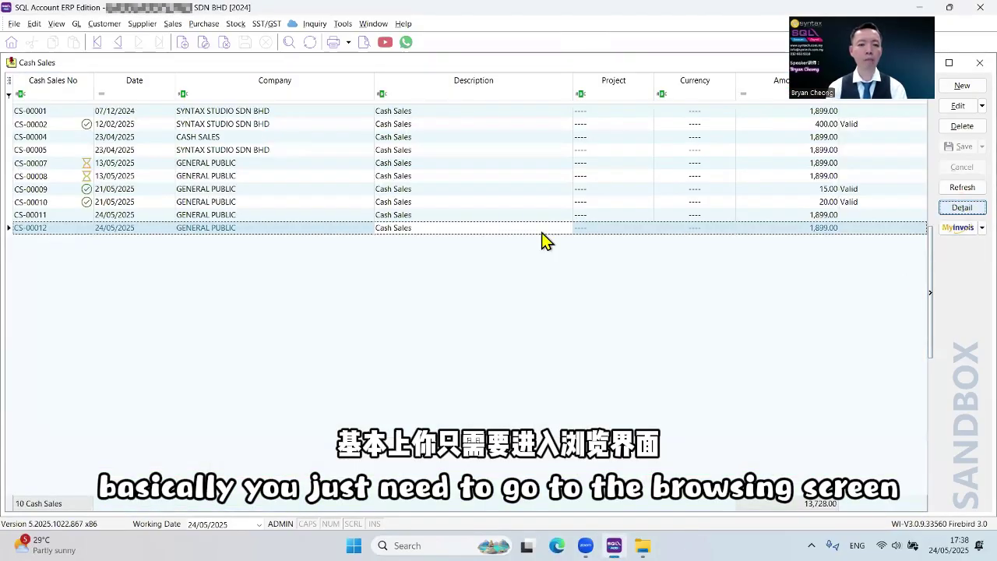
pyautogui.click(149, 229)
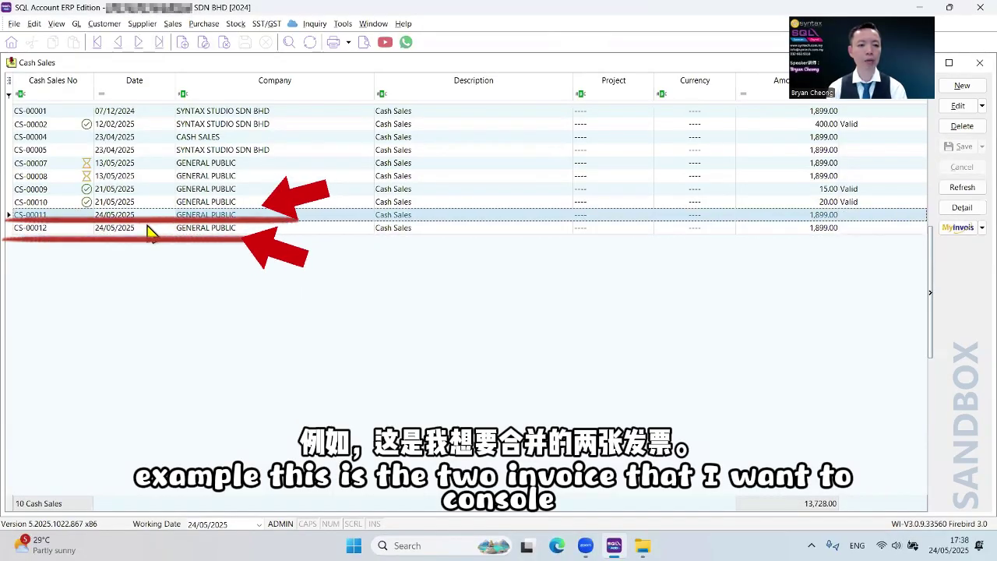
pyautogui.click(982, 227)
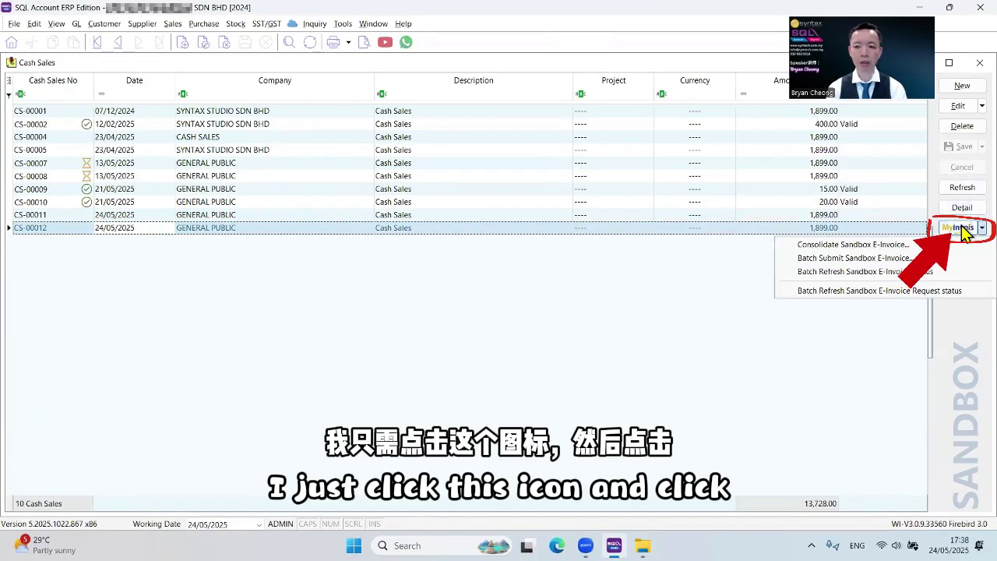
pyautogui.click(874, 248)
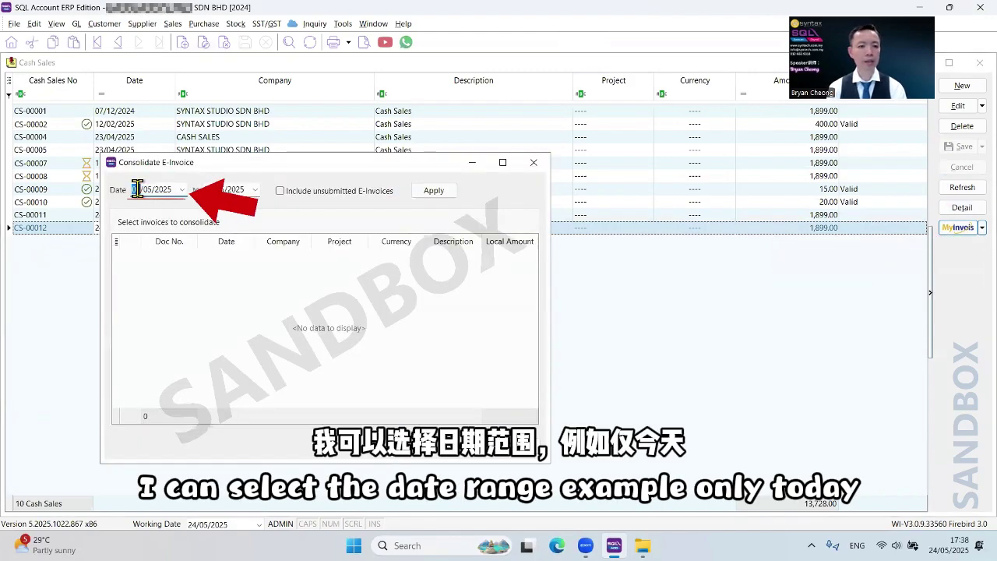
# Step: Set the consolidation start date to 24/05/2025, include unsubmitted e-invoices and apply the filter
pyautogui.write('24')
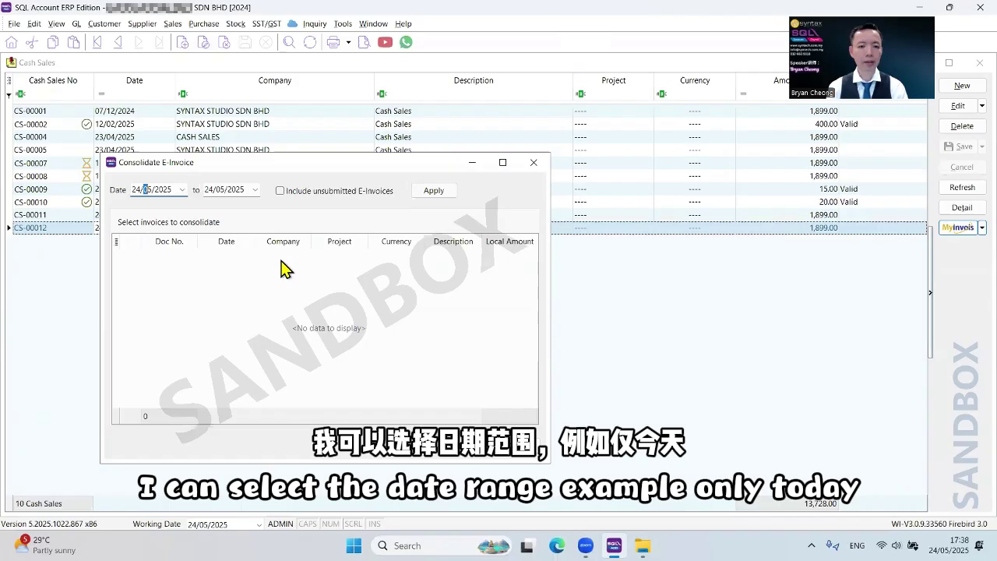
pyautogui.click(279, 190)
pyautogui.click(434, 190)
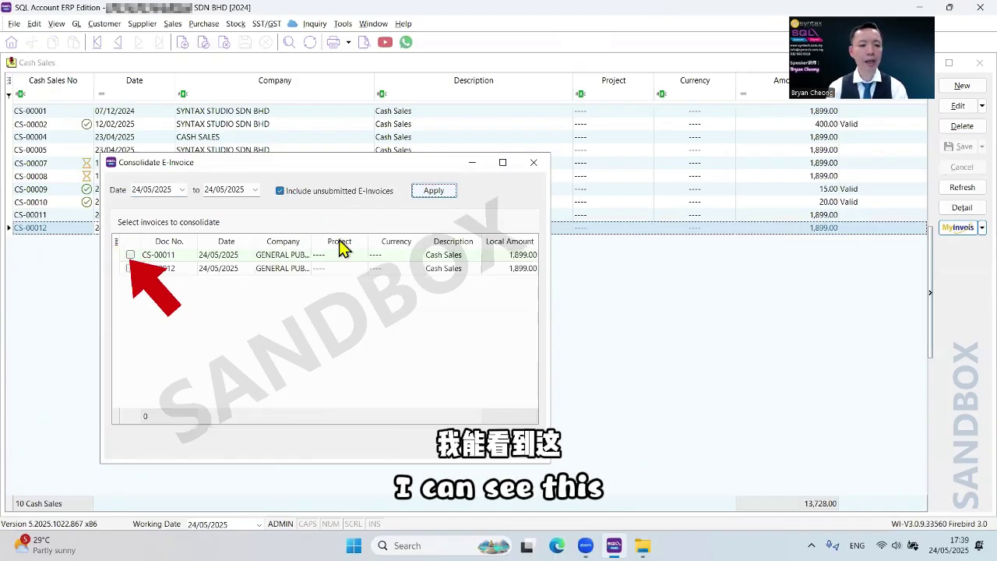
# Step: Select CS-00011 and CS-00012 for consolidation and submit them as one consolidated e-invoice
pyautogui.click(131, 255)
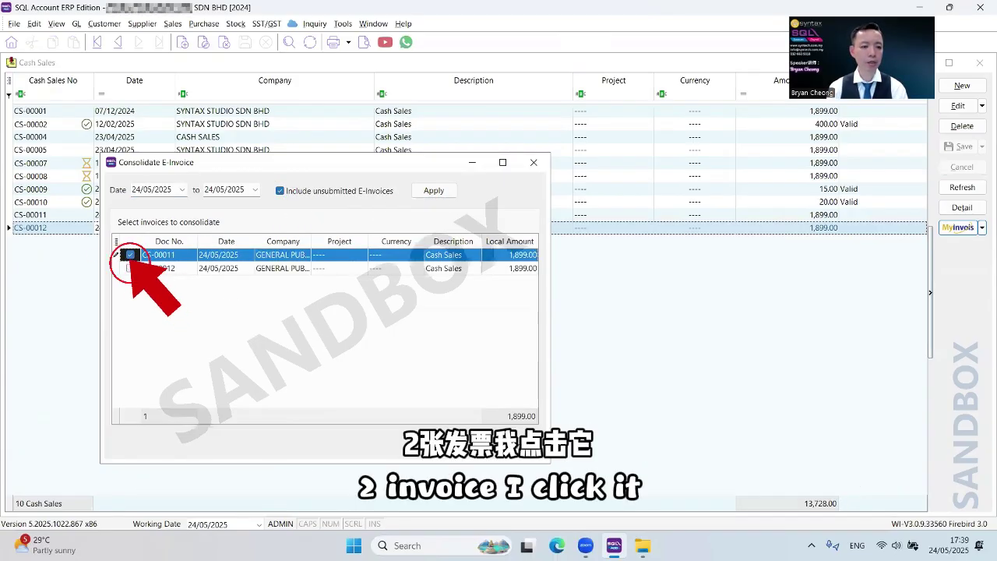
pyautogui.click(130, 268)
pyautogui.click(531, 451)
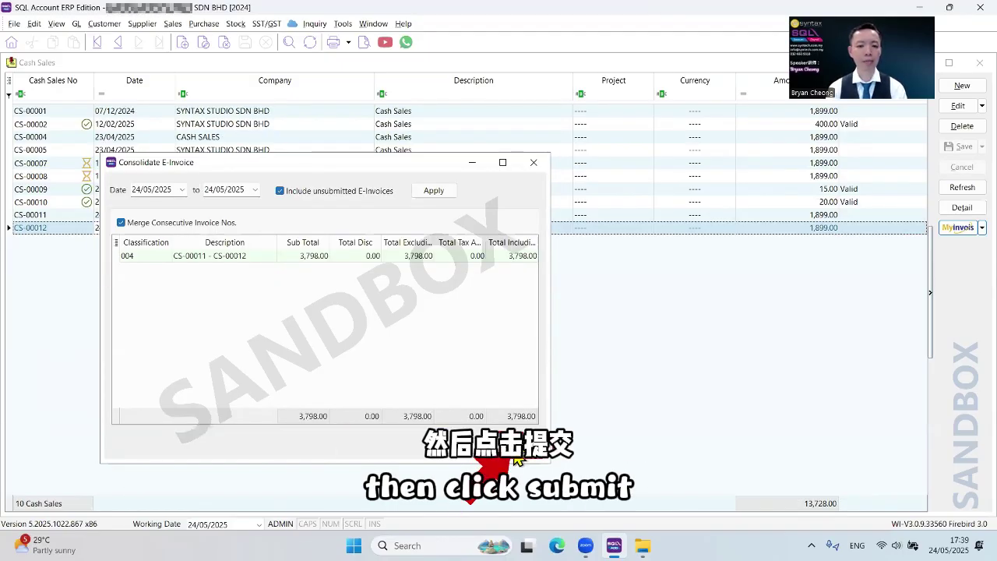
pyautogui.click(513, 449)
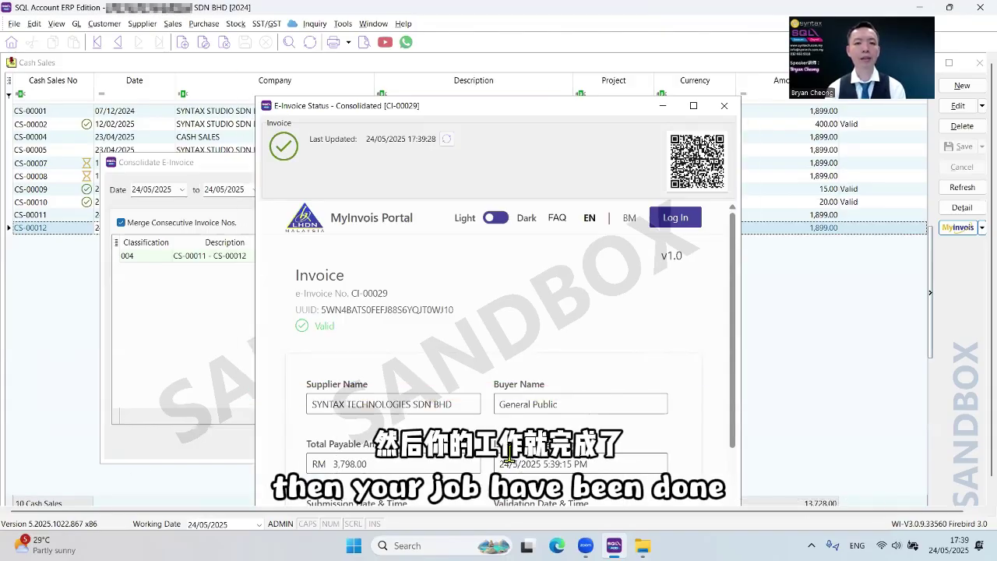
# Step: Close the e-invoice status and consolidation windows, then refresh the cash sales list to check the status of CS-00011 and CS-00012
pyautogui.click(723, 105)
pyautogui.click(534, 161)
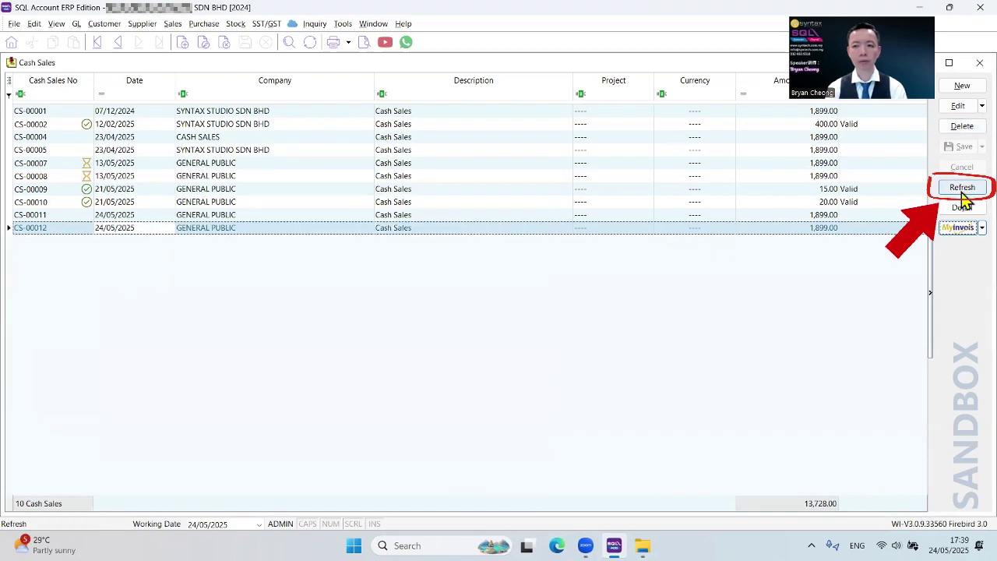
pyautogui.click(963, 191)
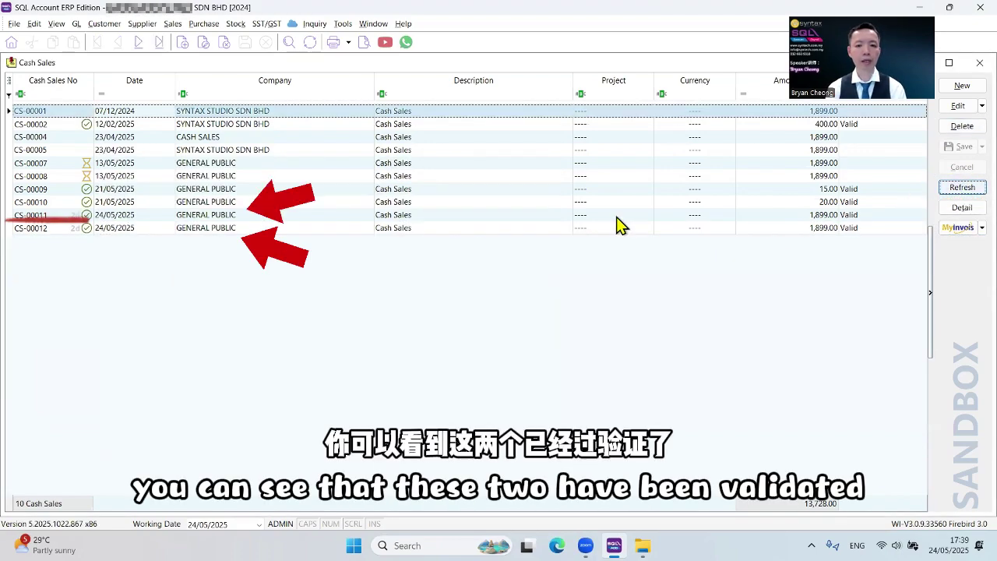
pyautogui.click(616, 224)
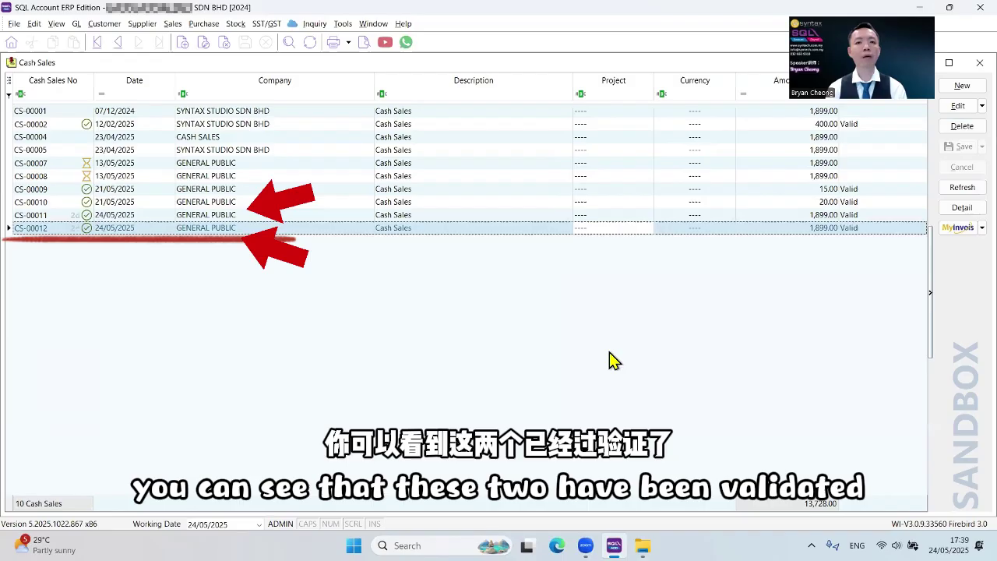